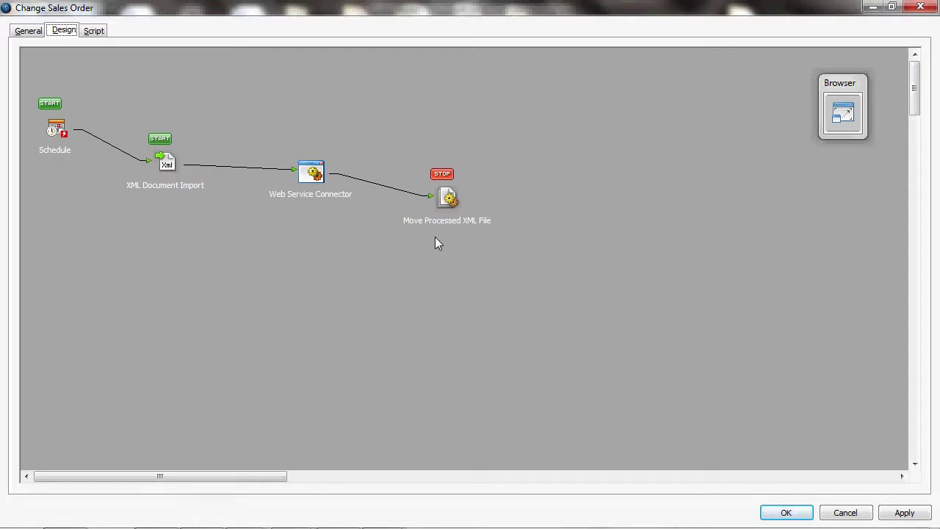
Step: Open the Web Service Connector step and show its field mappings to the ChangeSalesOrder inputs
{"action": "double_click", "coordinate": [314, 174]}
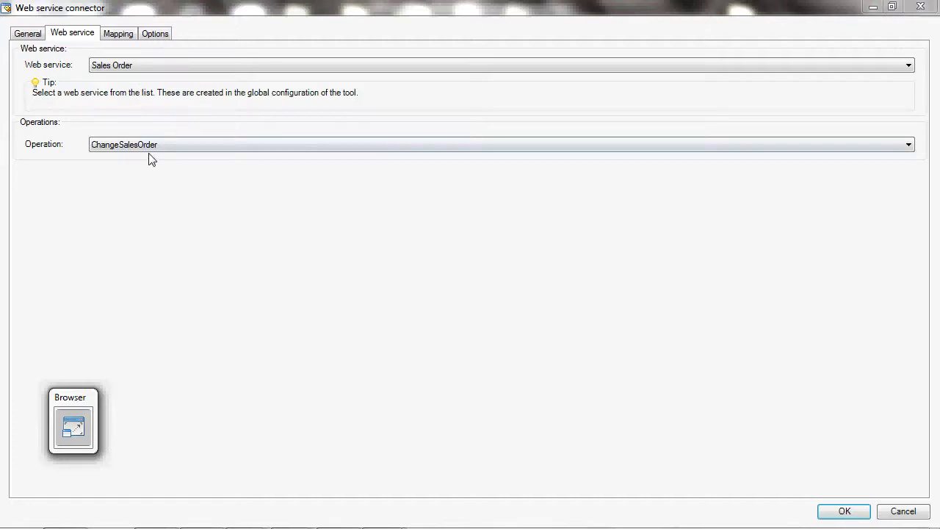
{"action": "left_click", "coordinate": [118, 35]}
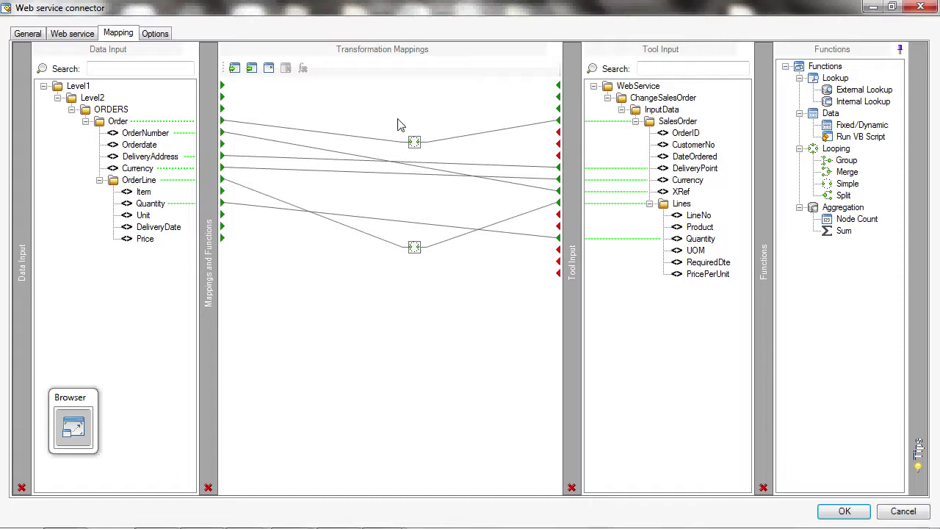
Step: Add an External Lookup function that takes OrderNumber and feeds the ChangeSalesOrder OrderID input
{"action": "left_click", "coordinate": [863, 90]}
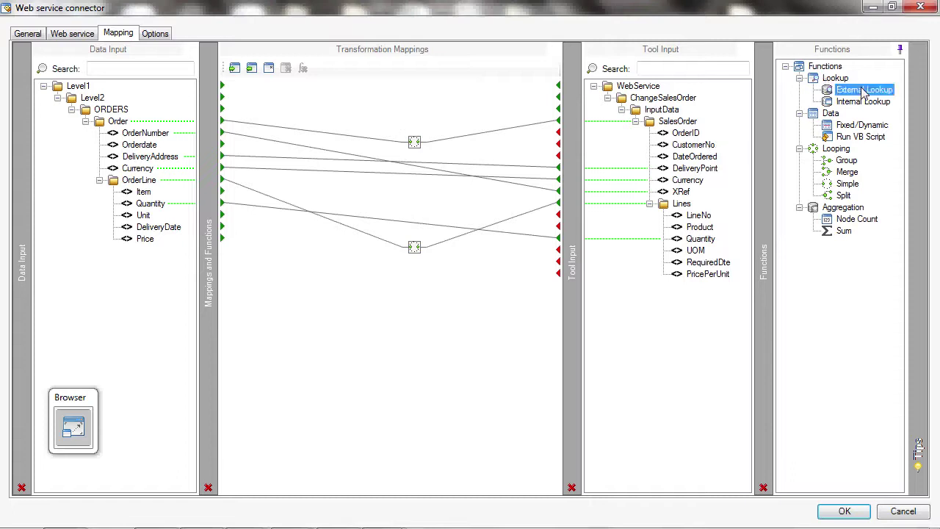
{"action": "left_click", "coordinate": [403, 110]}
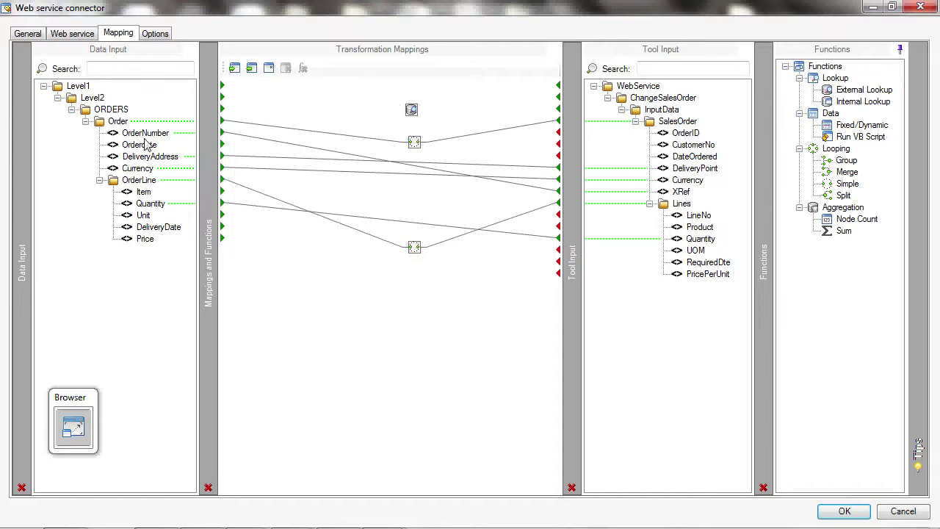
{"action": "left_click_drag", "start_coordinate": [145, 133], "coordinate": [411, 110]}
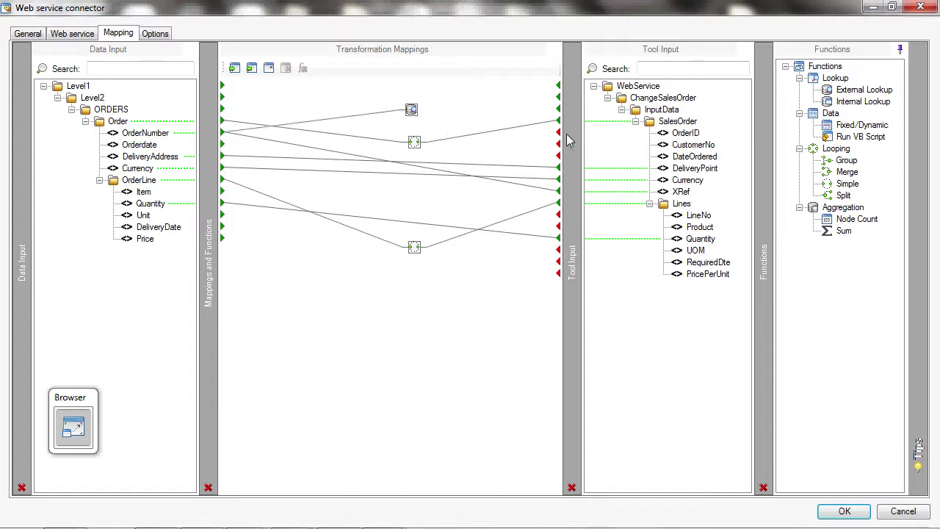
{"action": "left_click_drag", "start_coordinate": [688, 133], "coordinate": [413, 112]}
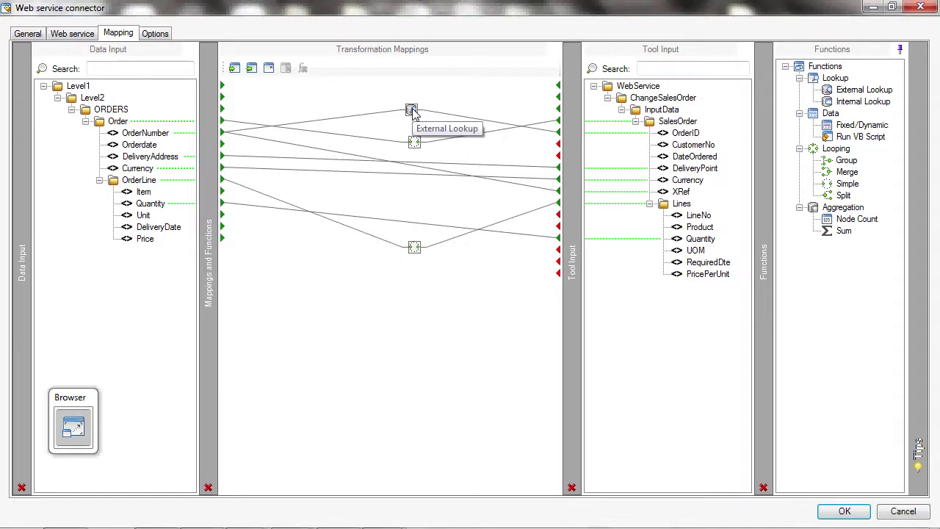
{"action": "left_click", "coordinate": [412, 110]}
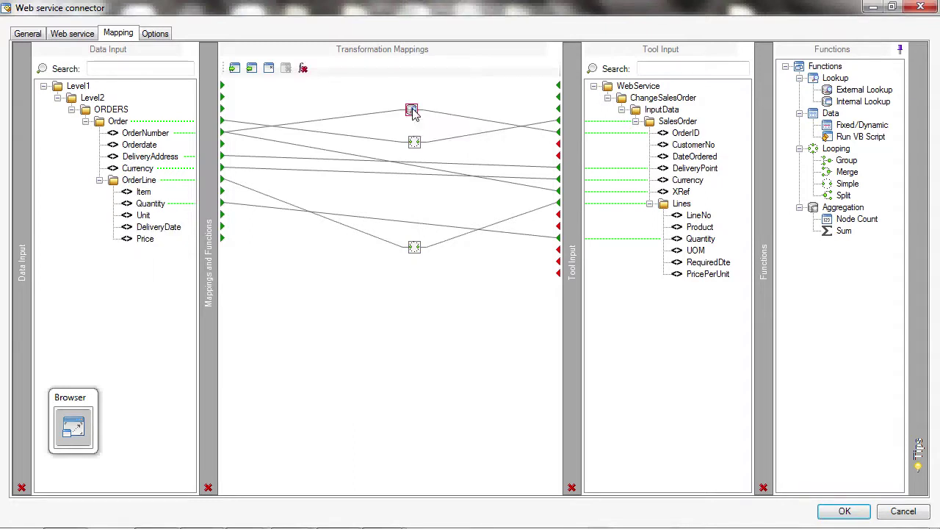
Step: Set the lookup's data source to (ODBC) Connection to System B using the OrderHeader$OrderHeaders data object
{"action": "double_click", "coordinate": [412, 110]}
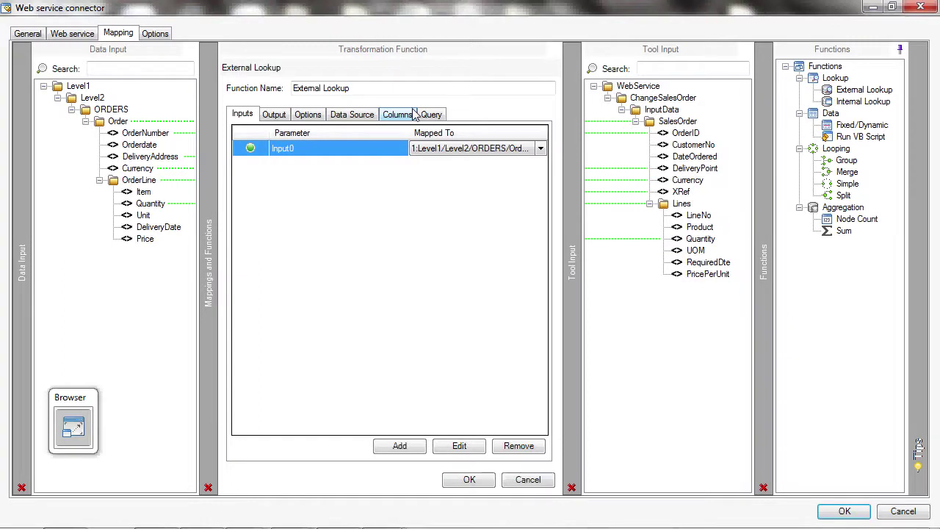
{"action": "left_click", "coordinate": [360, 116]}
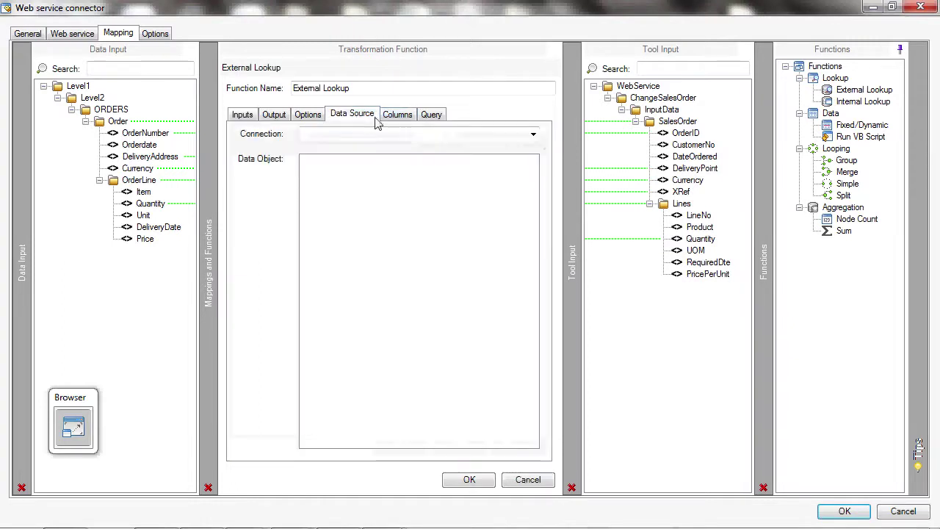
{"action": "left_click", "coordinate": [533, 134]}
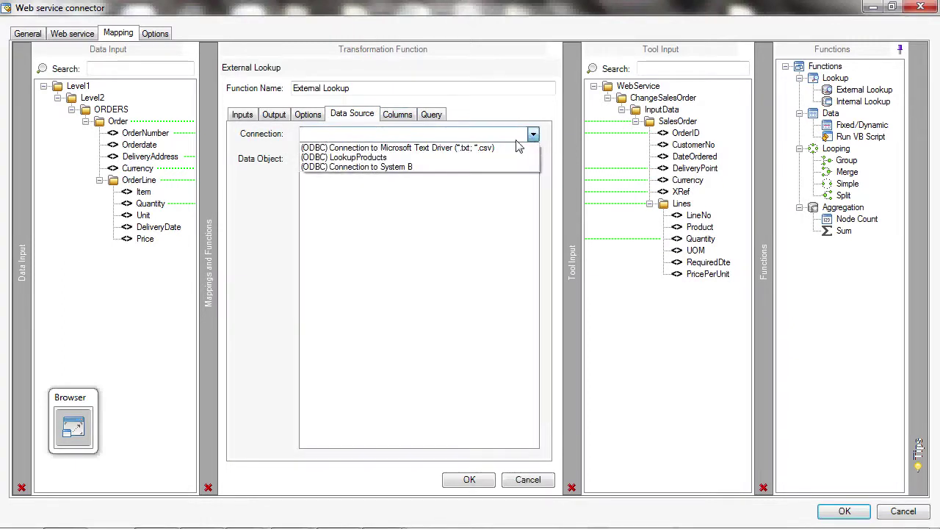
{"action": "left_click", "coordinate": [479, 167]}
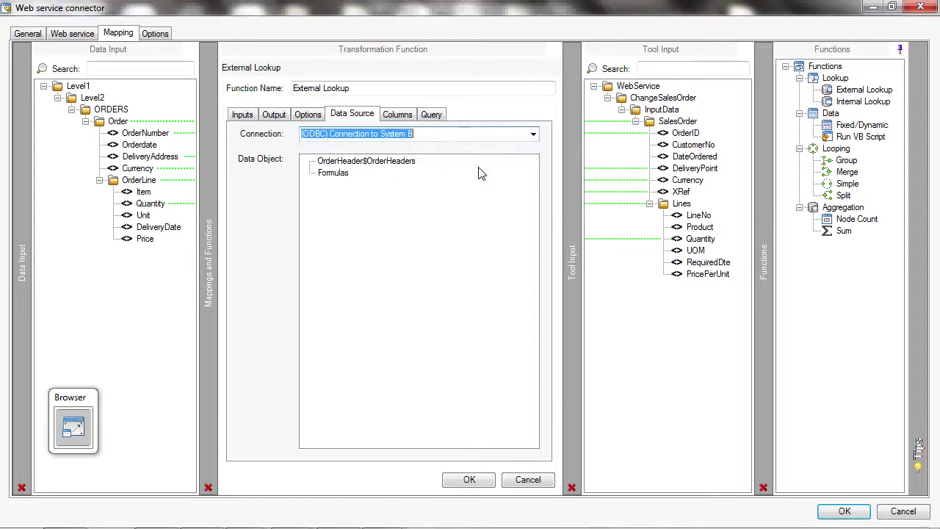
{"action": "left_click", "coordinate": [349, 163]}
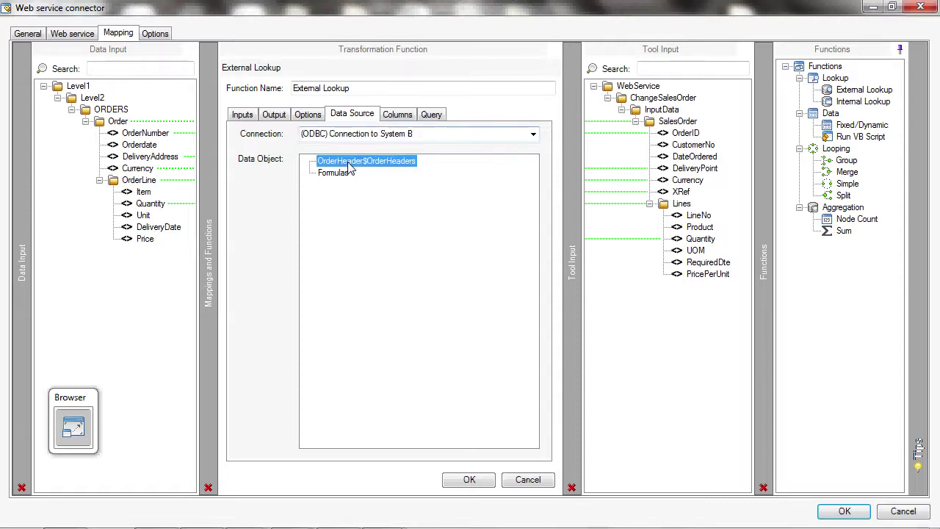
{"action": "right_click", "coordinate": [350, 167]}
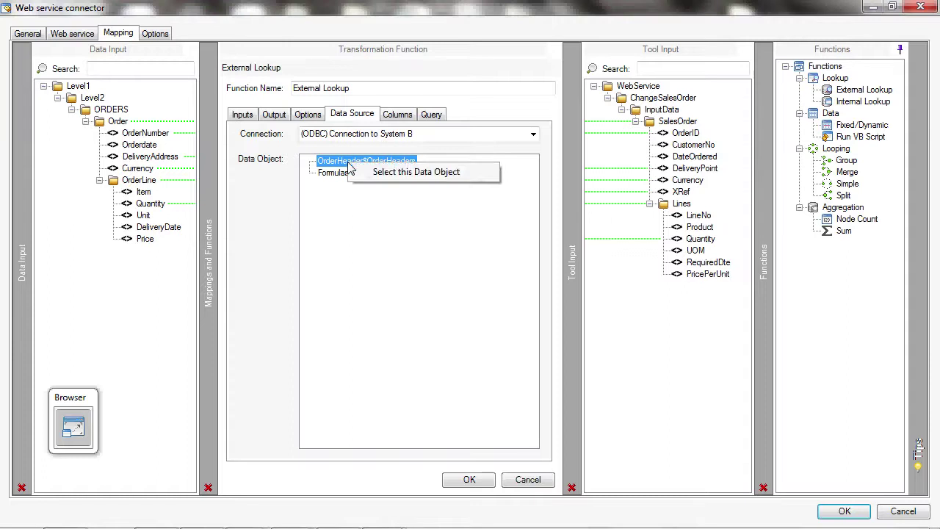
{"action": "left_click", "coordinate": [397, 173]}
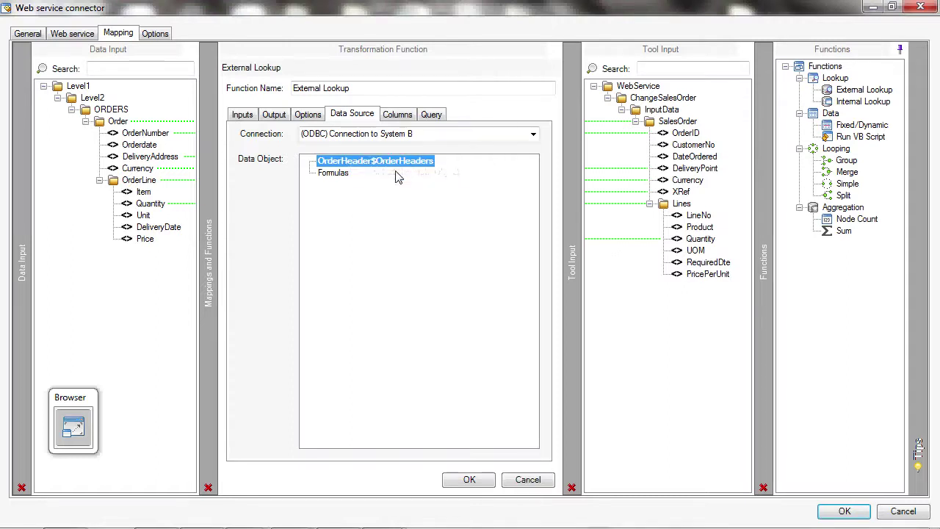
{"action": "left_click", "coordinate": [397, 116]}
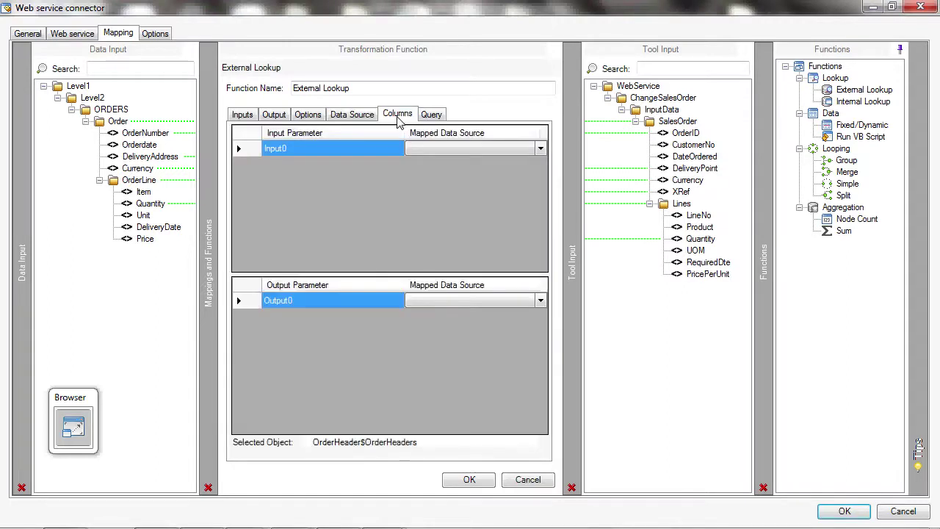
Step: Map the lookup's Input0 to the Xref column and Output0 to the OrderID column
{"action": "left_click", "coordinate": [541, 150]}
{"action": "left_click", "coordinate": [541, 150]}
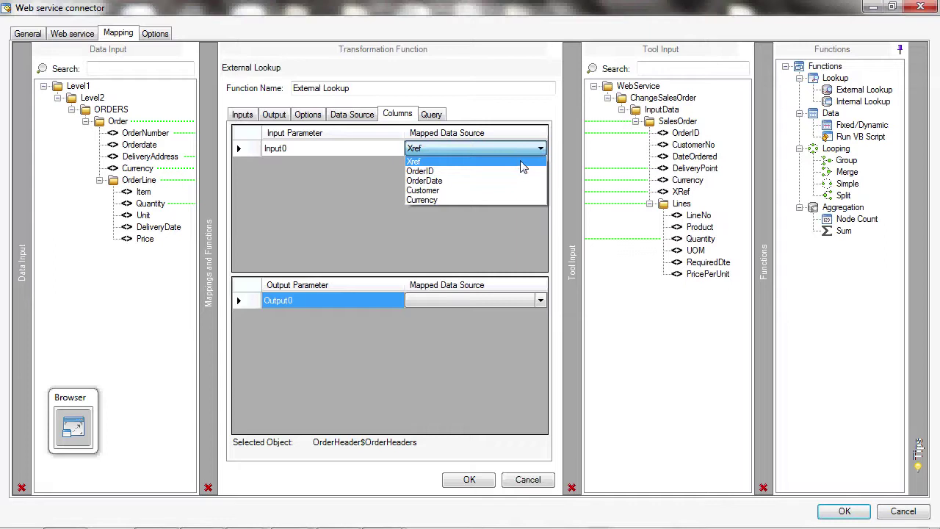
{"action": "left_click", "coordinate": [520, 160]}
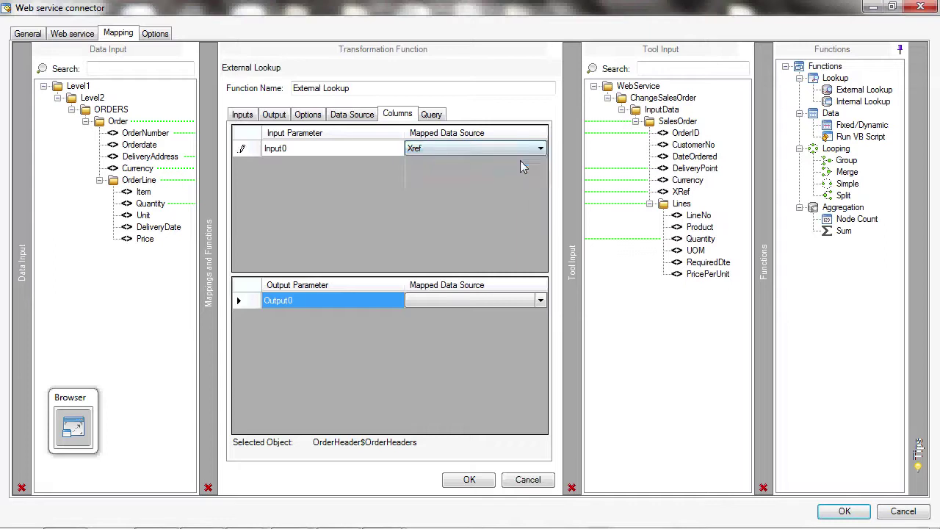
{"action": "left_click", "coordinate": [540, 302]}
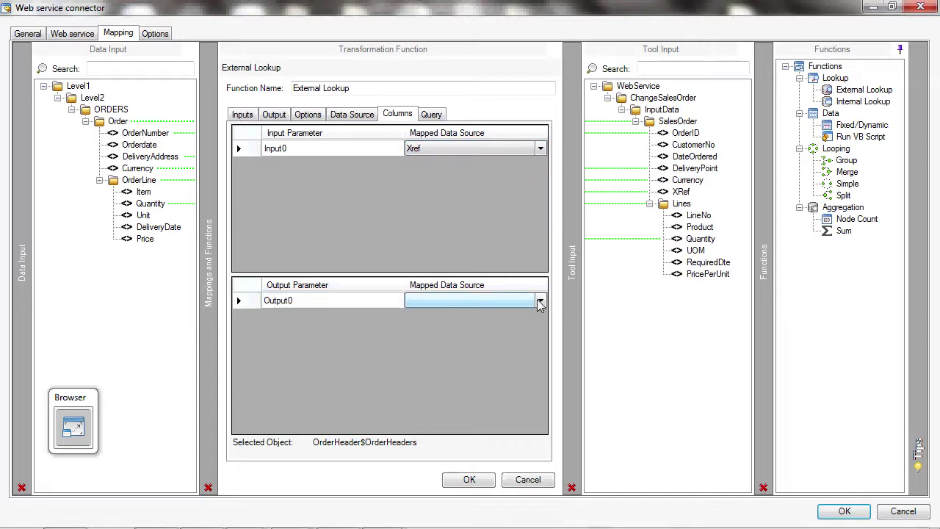
{"action": "left_click", "coordinate": [540, 301]}
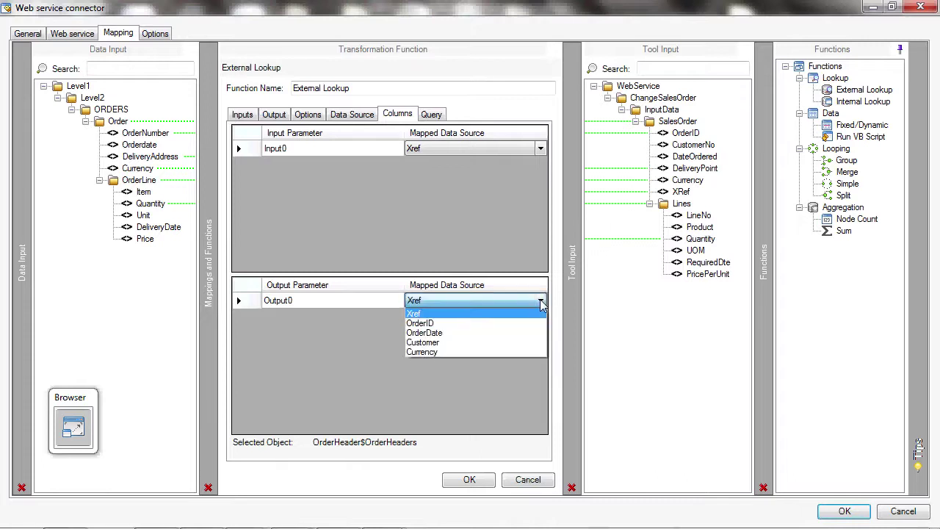
{"action": "left_click", "coordinate": [514, 327]}
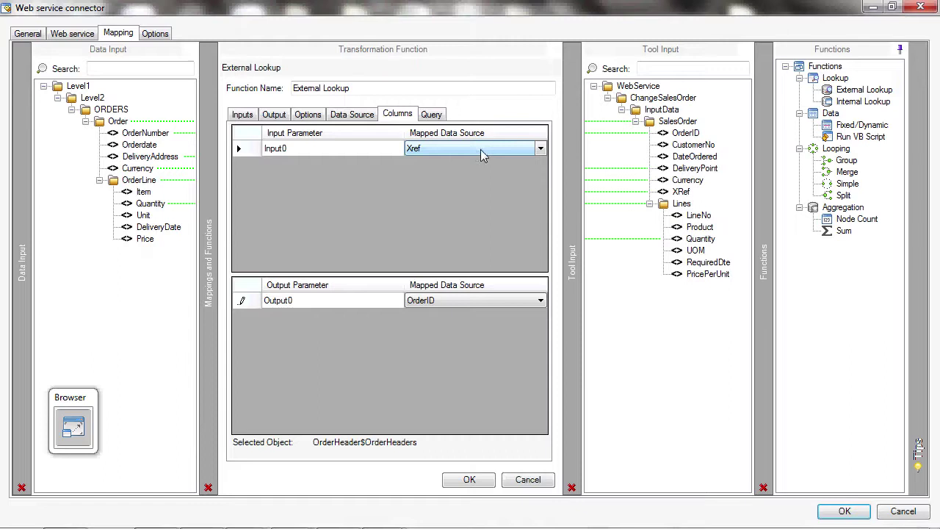
{"action": "left_click", "coordinate": [402, 115]}
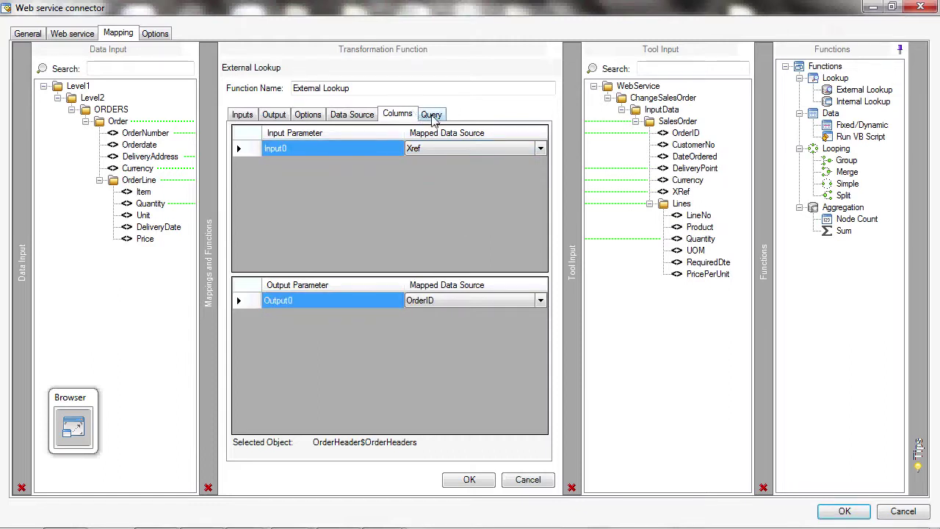
Step: Test the lookup query with Input0 = C000123, then compare the result against the OrderHeader spreadsheet
{"action": "left_click", "coordinate": [432, 116]}
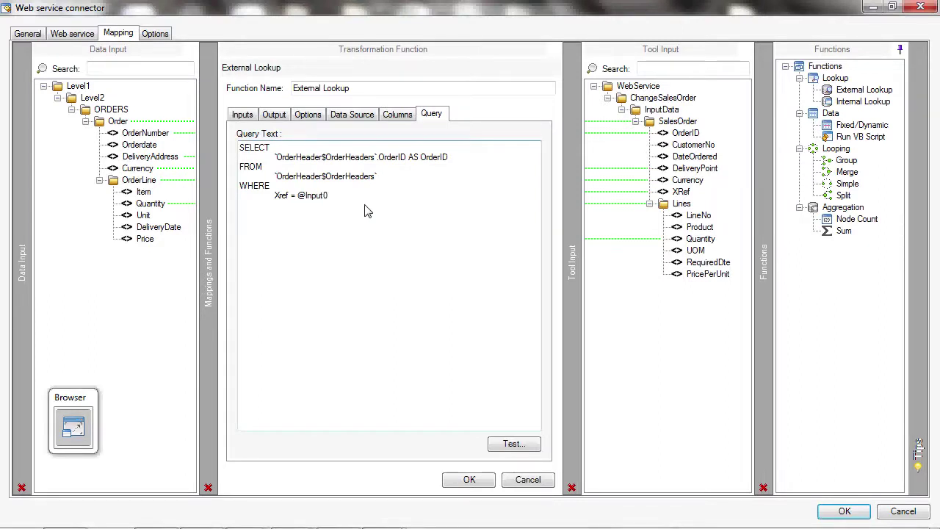
{"action": "left_click", "coordinate": [512, 445]}
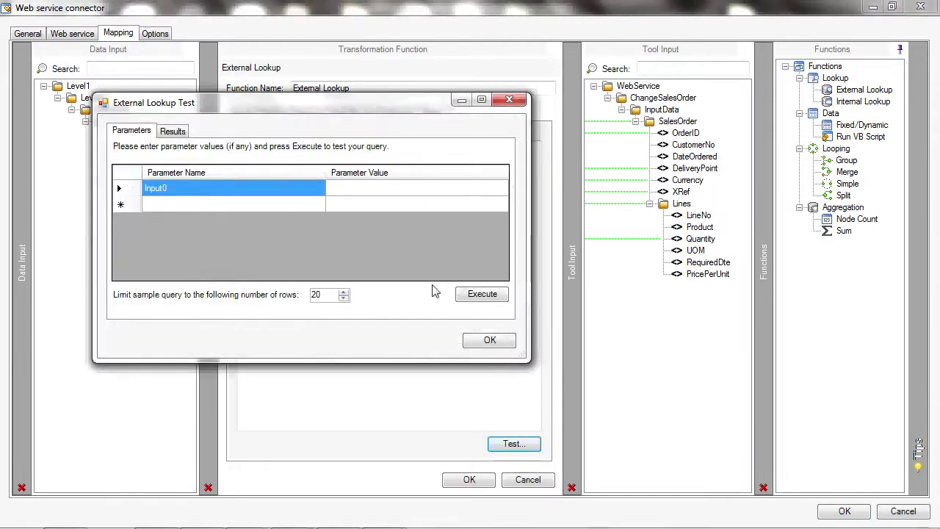
{"action": "left_click", "coordinate": [397, 190]}
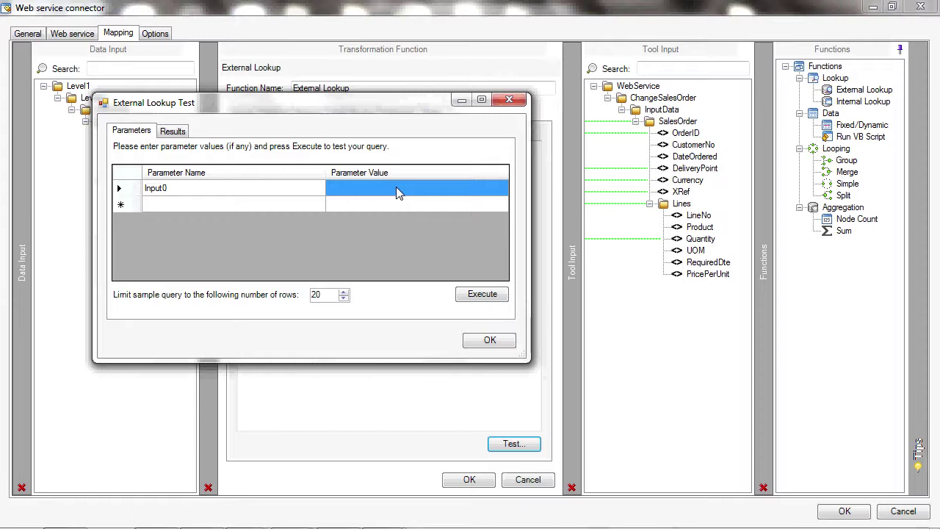
{"action": "type", "text": "C0"}
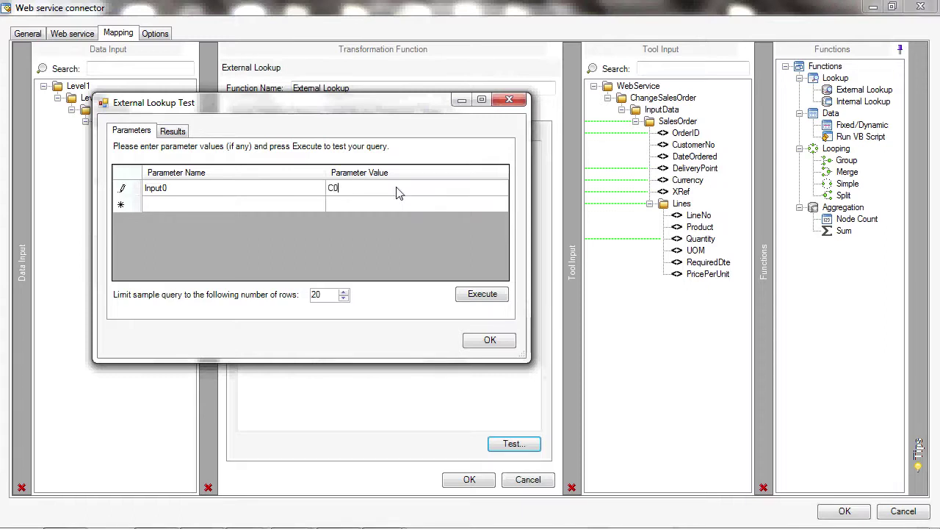
{"action": "type", "text": "00123"}
{"action": "left_click", "coordinate": [482, 294]}
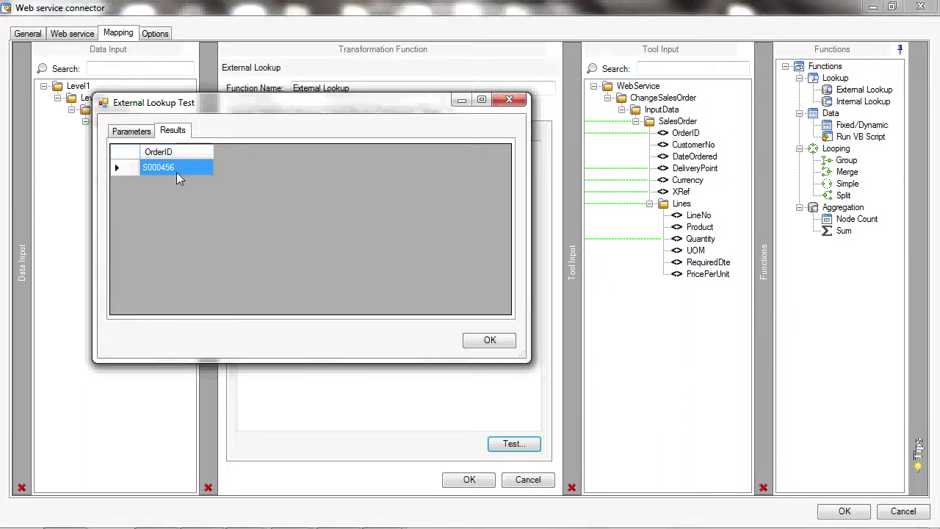
{"action": "key", "text": "alt+Tab"}
{"action": "key", "text": "alt+Tab"}
{"action": "key", "text": "alt+Tab"}
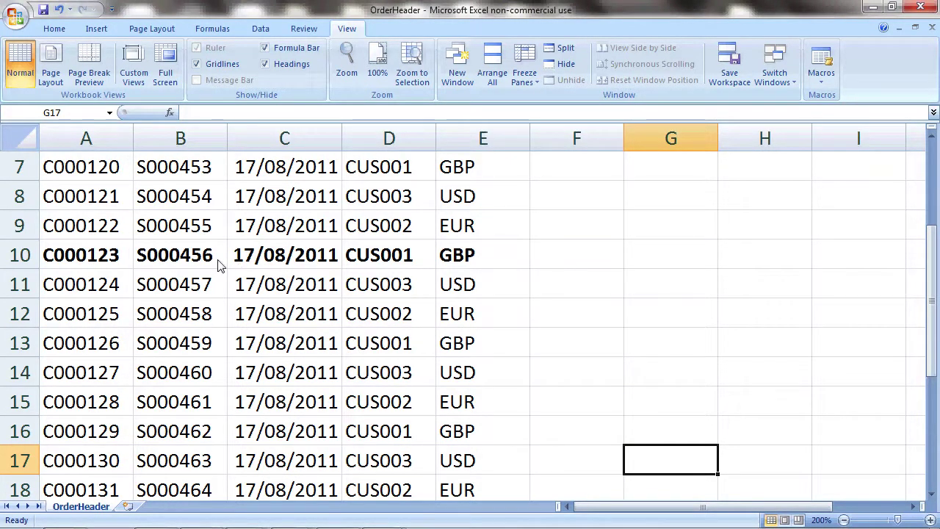
{"action": "key", "text": "alt+Tab"}
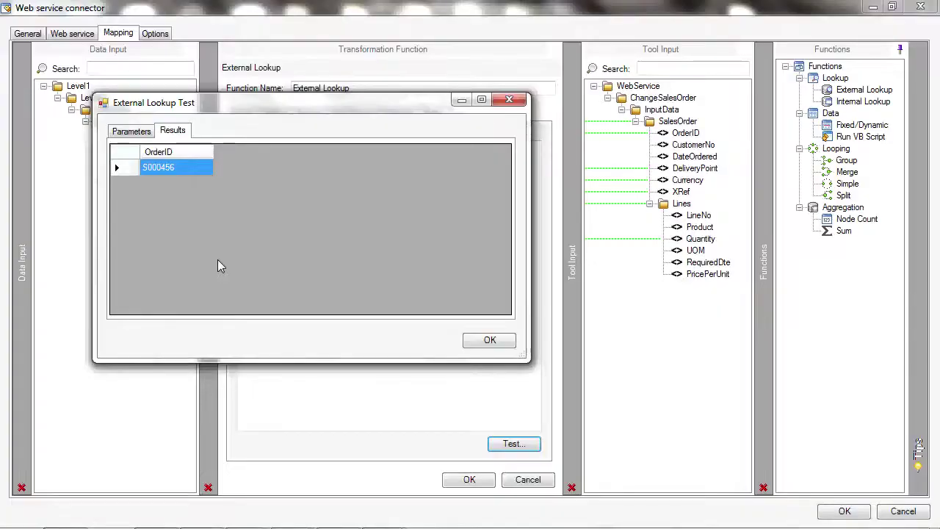
Step: Dismiss the External Lookup Test results and accept the External Lookup settings with OK
{"action": "left_click", "coordinate": [481, 342]}
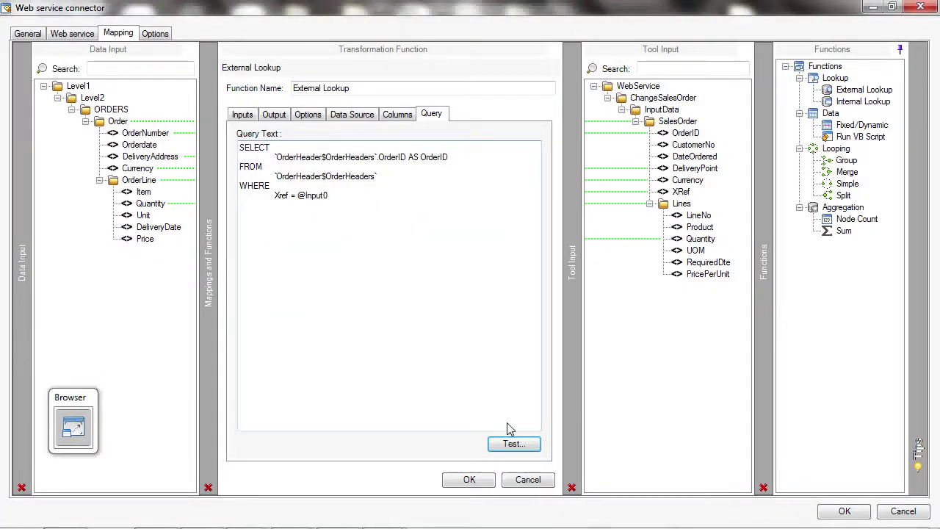
{"action": "left_click", "coordinate": [467, 478]}
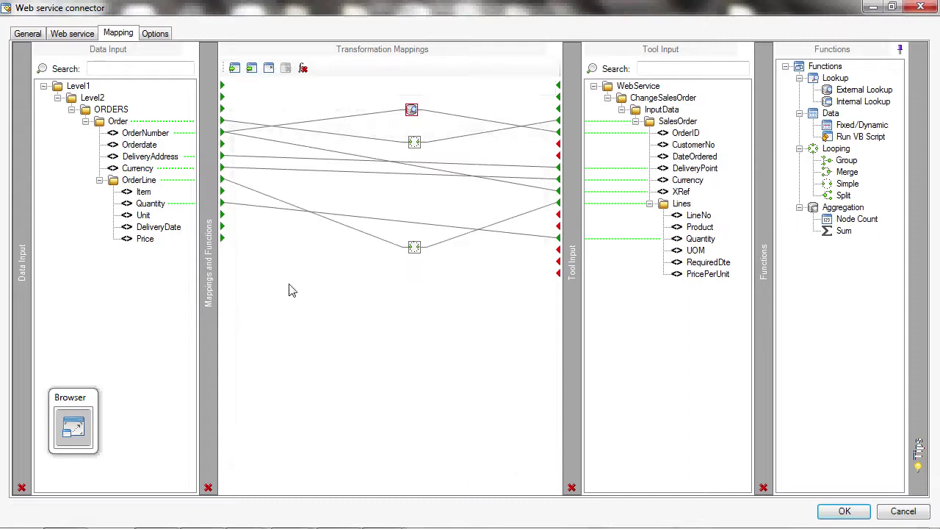